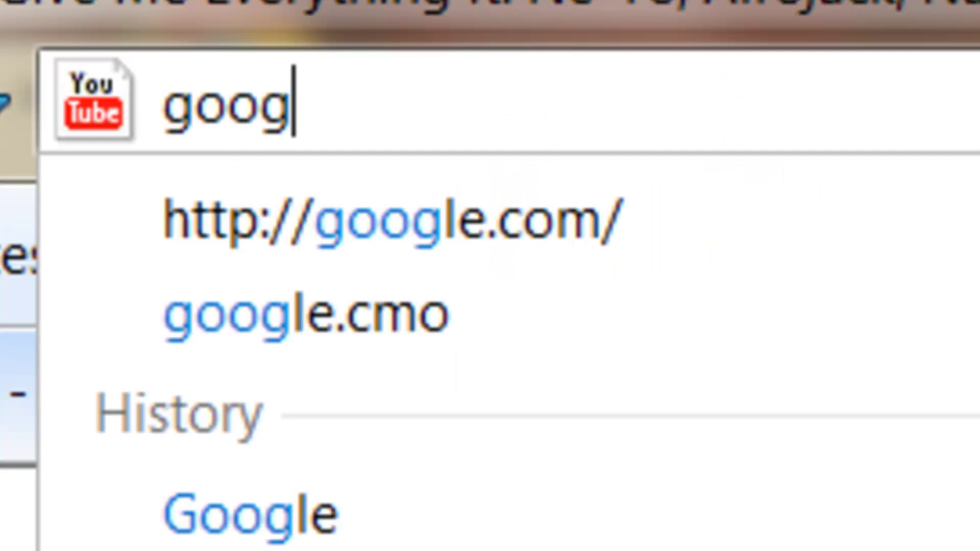
Load google.com and search for 'free pdf writer'.
{"action": "type", "text": "el."}
{"action": "key", "text": "BackSpace"}
{"action": "key", "text": "BackSpace"}
{"action": "key", "text": "BackSpace"}
{"action": "type", "text": "le.com"}
{"action": "key", "text": "Return"}
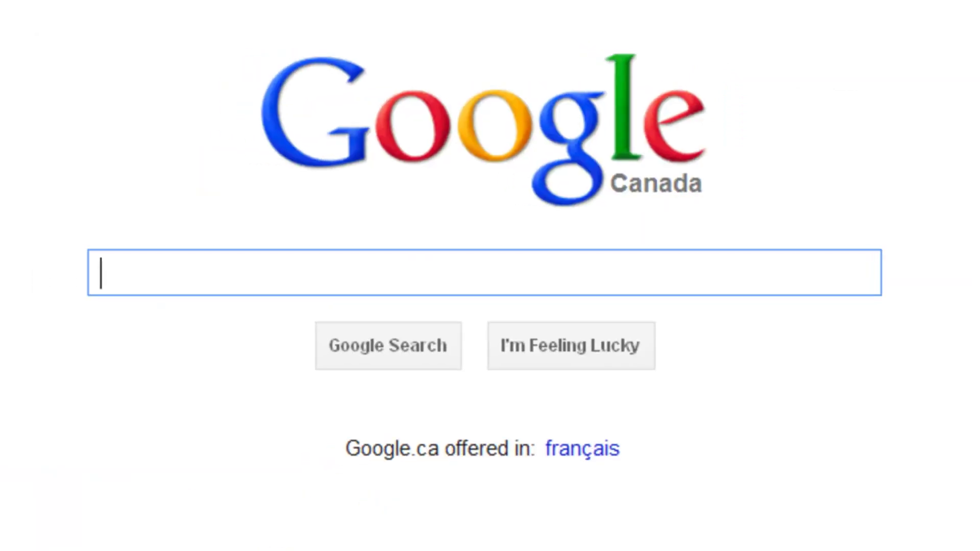
{"action": "type", "text": "free pdf "}
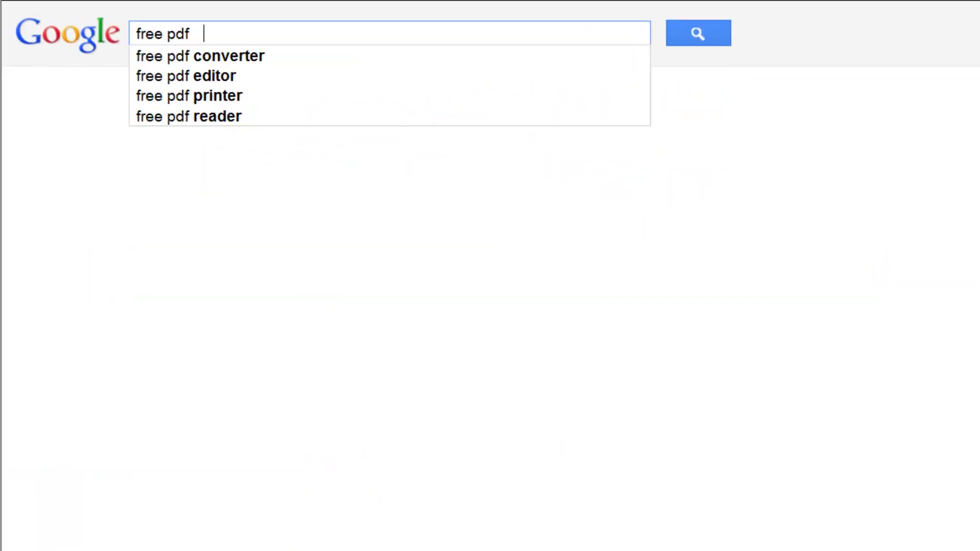
{"action": "type", "text": "writer"}
{"action": "key", "text": "Return"}
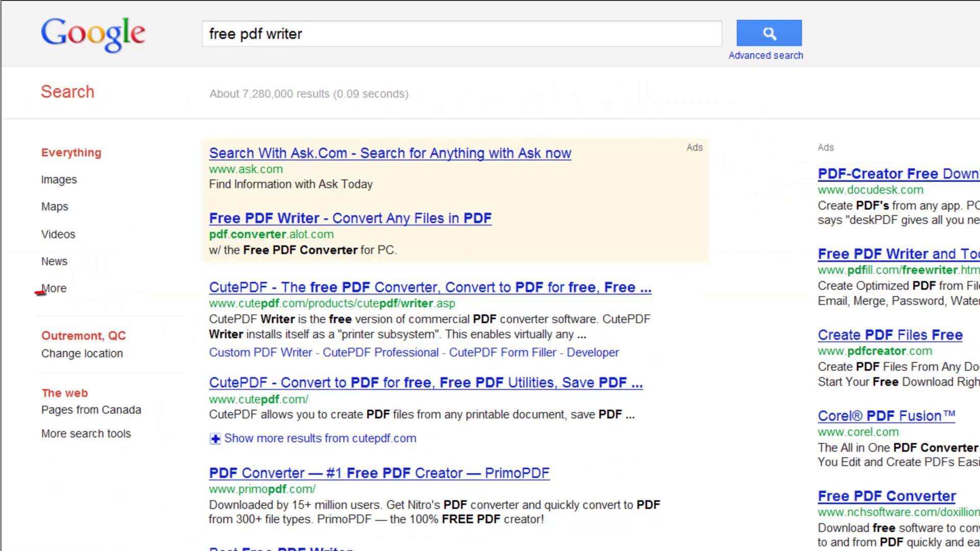
Open the CutePDF result and download the zipped CuteWriter.zip setup, opening it in WinRAR.
{"action": "left_click", "coordinate": [261, 290]}
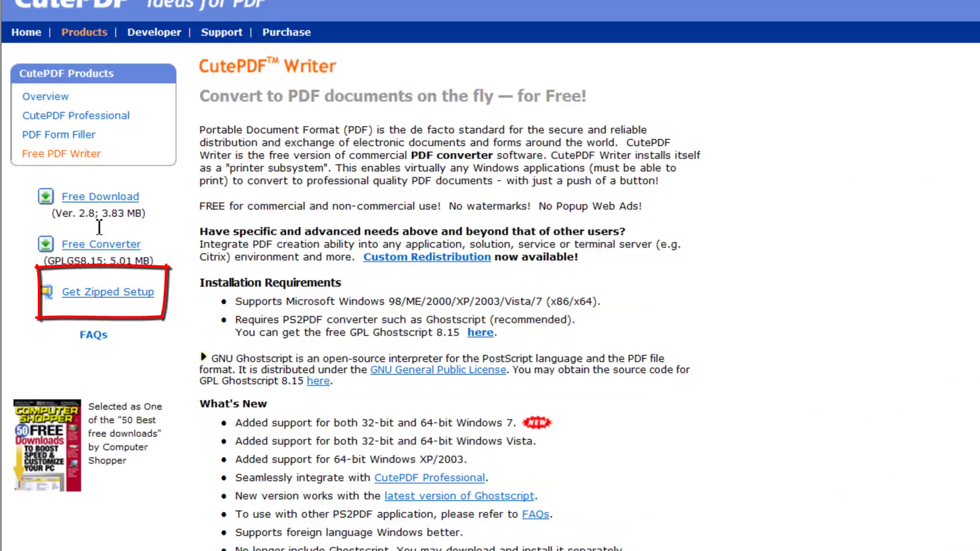
{"action": "left_click", "coordinate": [103, 300]}
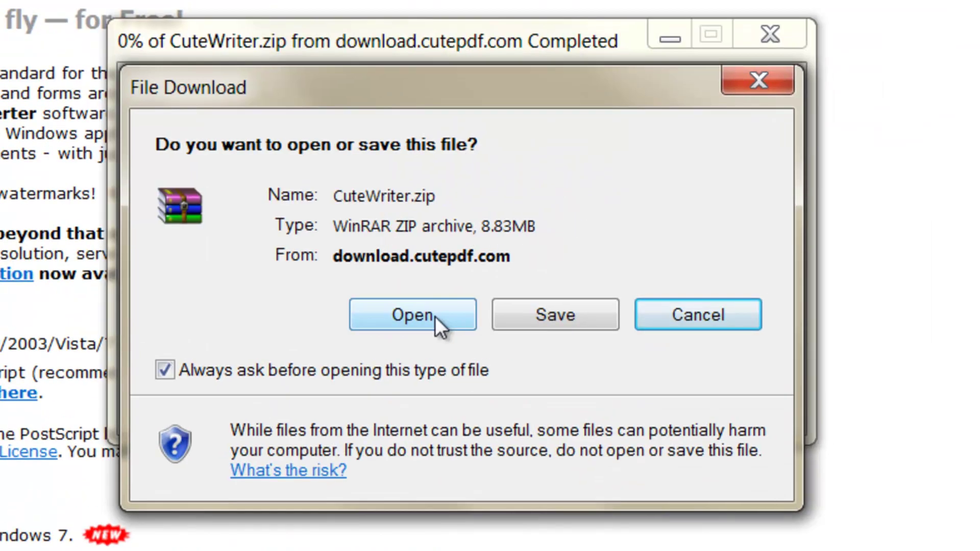
{"action": "left_click", "coordinate": [435, 316]}
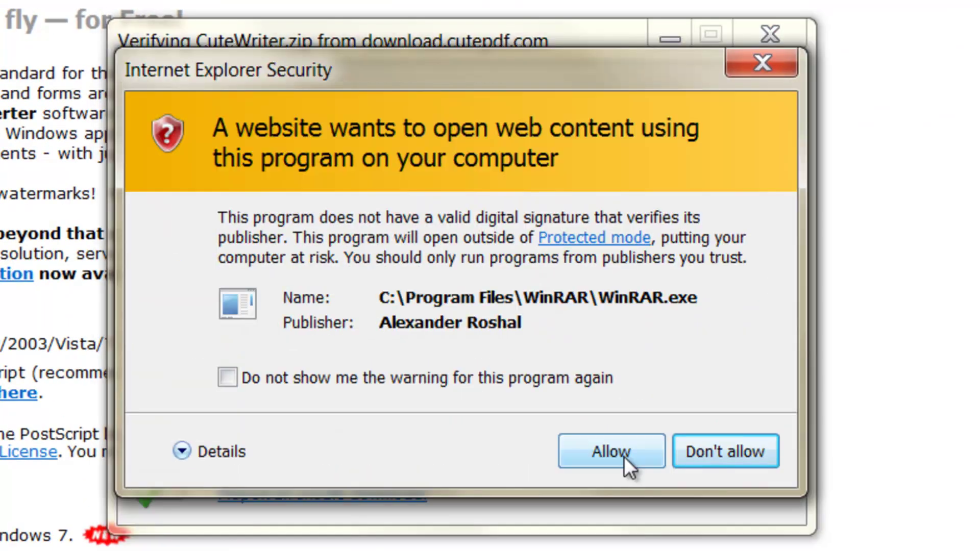
{"action": "left_click", "coordinate": [612, 451]}
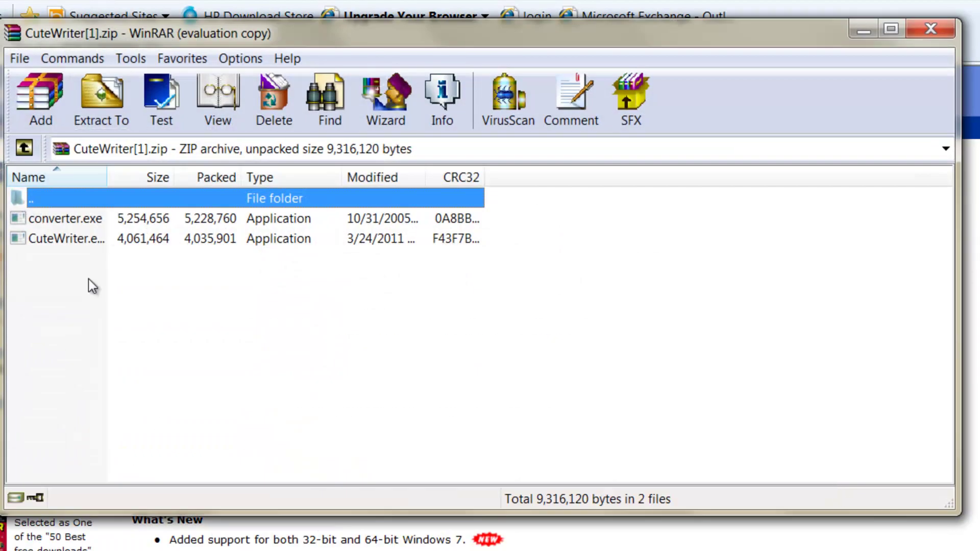
Widen the Name column and run CuteWriter.exe from the archive.
{"action": "left_click_drag", "start_coordinate": [107, 175], "coordinate": [173, 175]}
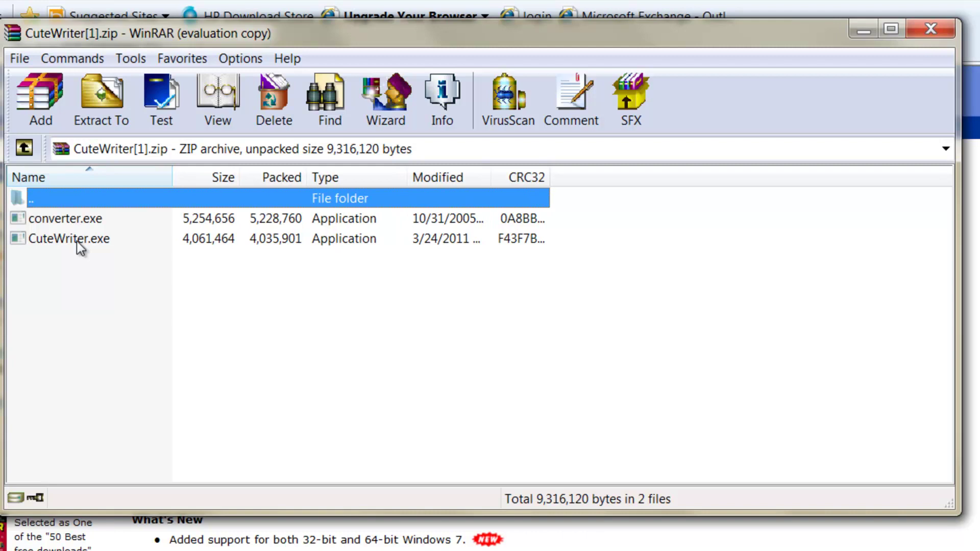
{"action": "double_click", "coordinate": [76, 241]}
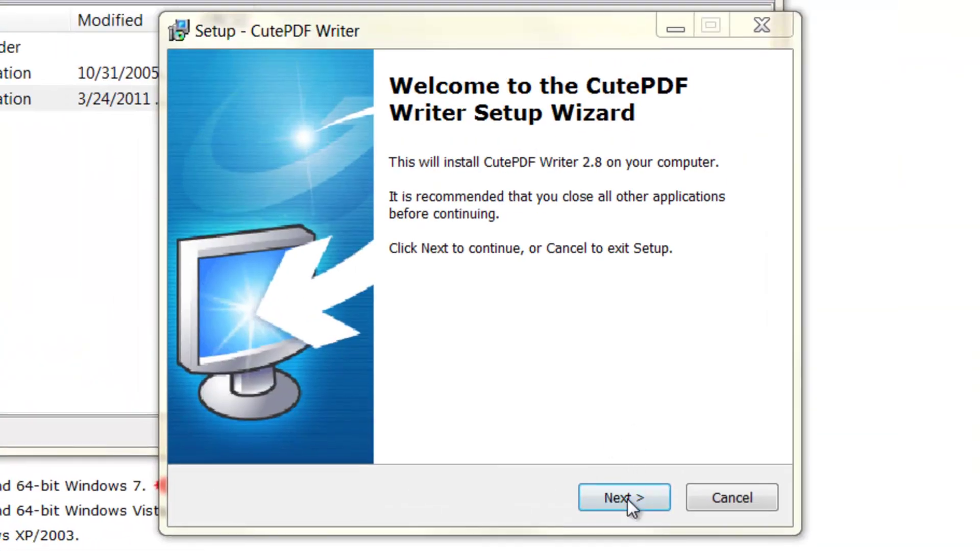
Get past the setup welcome page and accept the license agreement.
{"action": "left_click", "coordinate": [627, 499]}
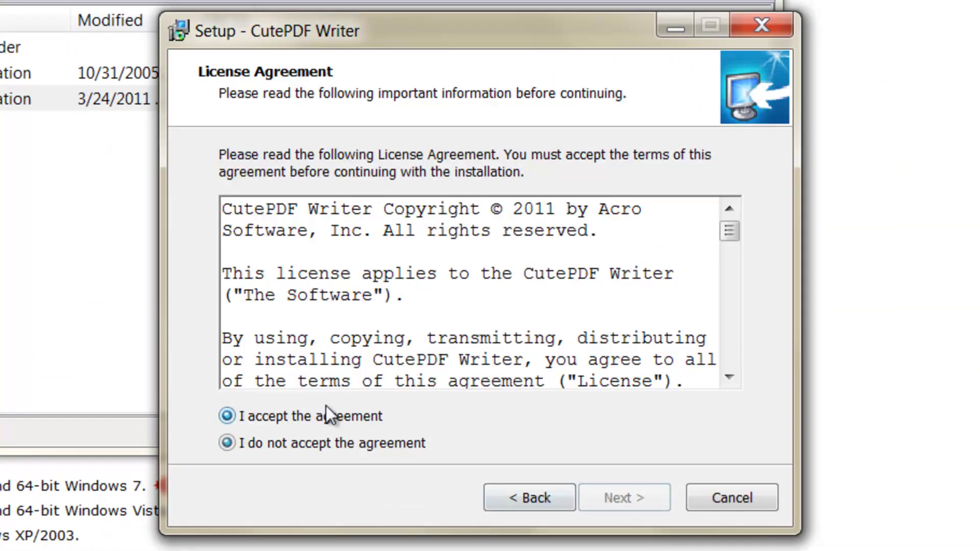
{"action": "left_click", "coordinate": [327, 414]}
{"action": "left_click", "coordinate": [637, 494]}
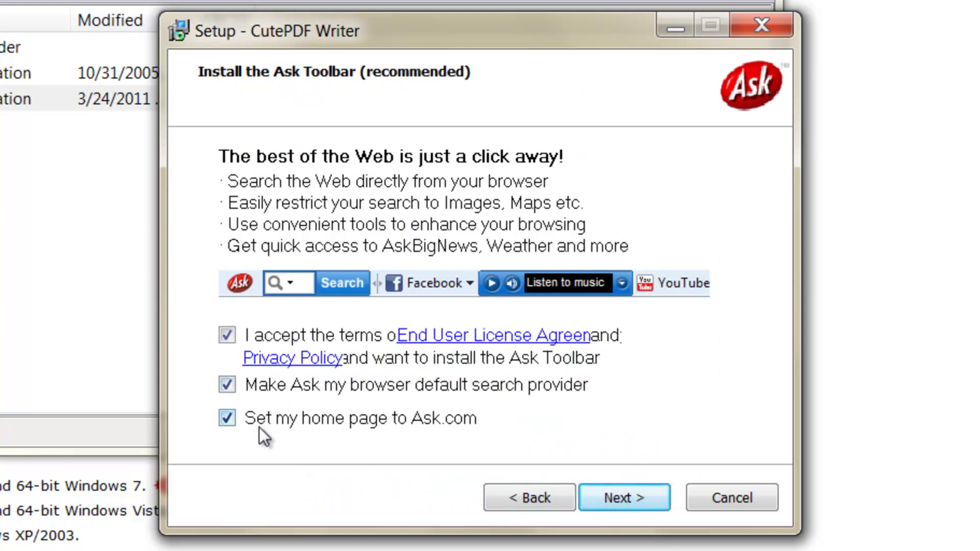
Decline the Ask Toolbar and search provider, install, and download the free PS2PDF converter.
{"action": "left_click", "coordinate": [230, 390]}
{"action": "left_click", "coordinate": [229, 341]}
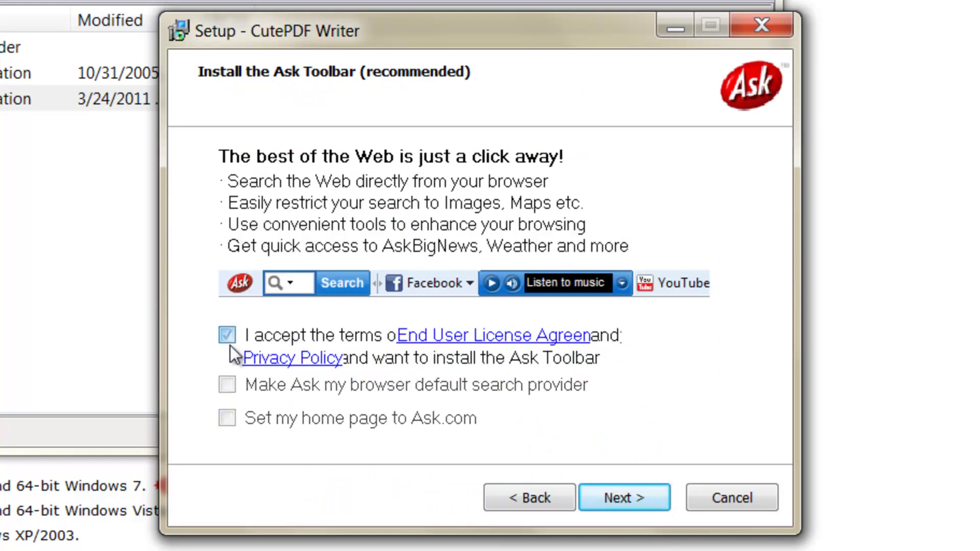
{"action": "left_click", "coordinate": [644, 507]}
{"action": "left_click", "coordinate": [644, 507]}
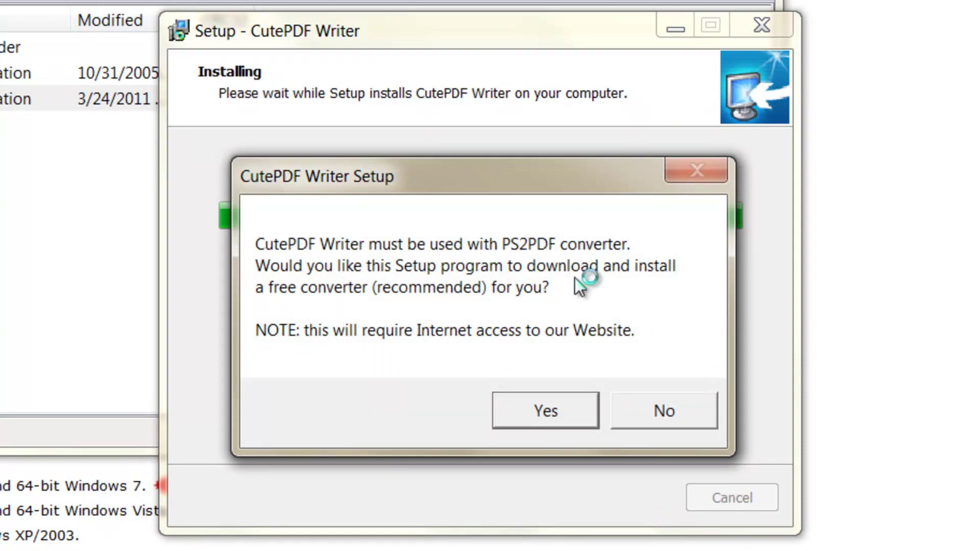
{"action": "left_click", "coordinate": [512, 417]}
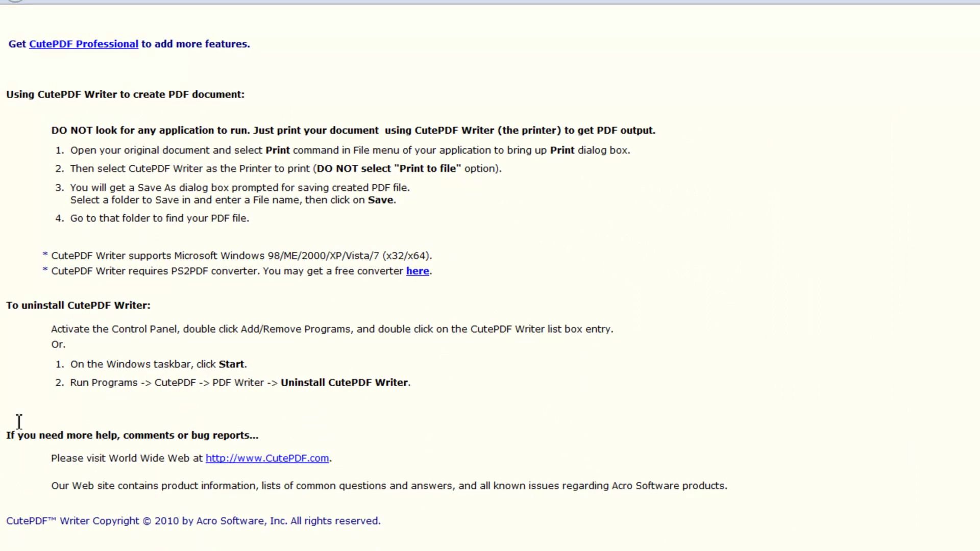
Find Devices and Printers with a 'printer' search and set CutePDF Writer as default printer.
{"action": "left_click", "coordinate": [109, 510]}
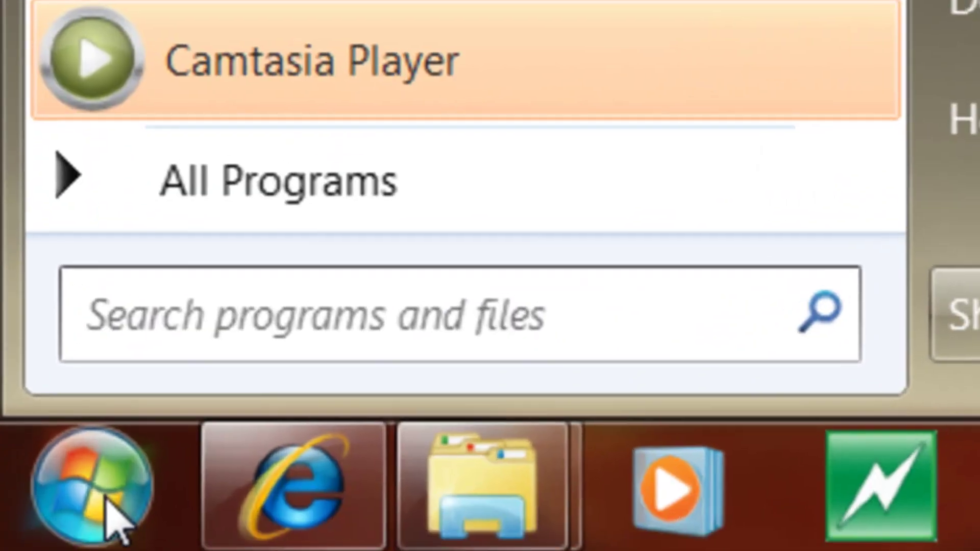
{"action": "left_click", "coordinate": [271, 332]}
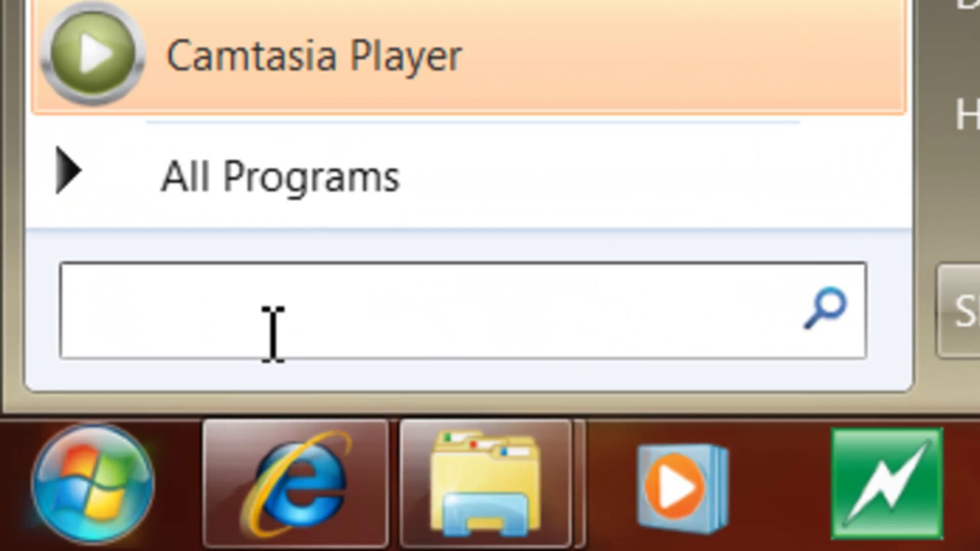
{"action": "type", "text": "printer"}
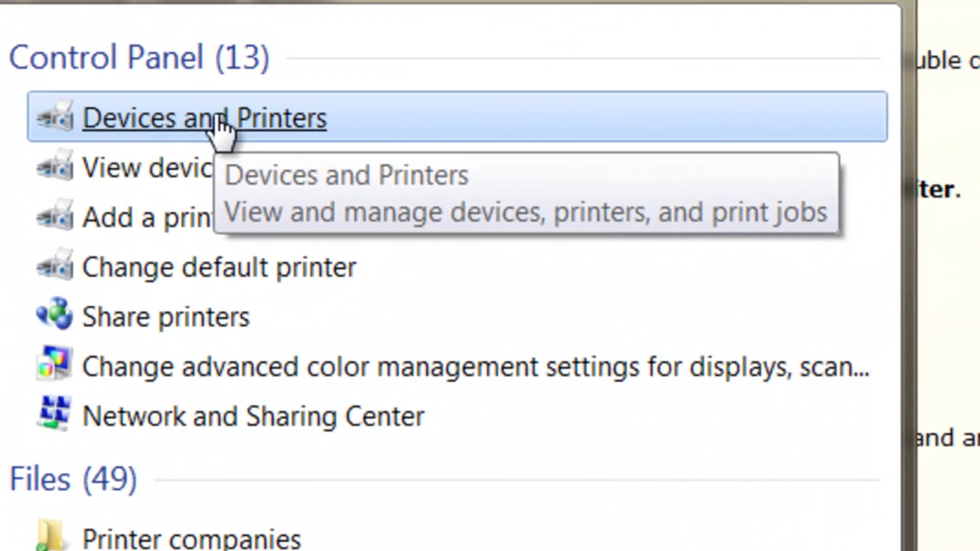
{"action": "left_click", "coordinate": [235, 107]}
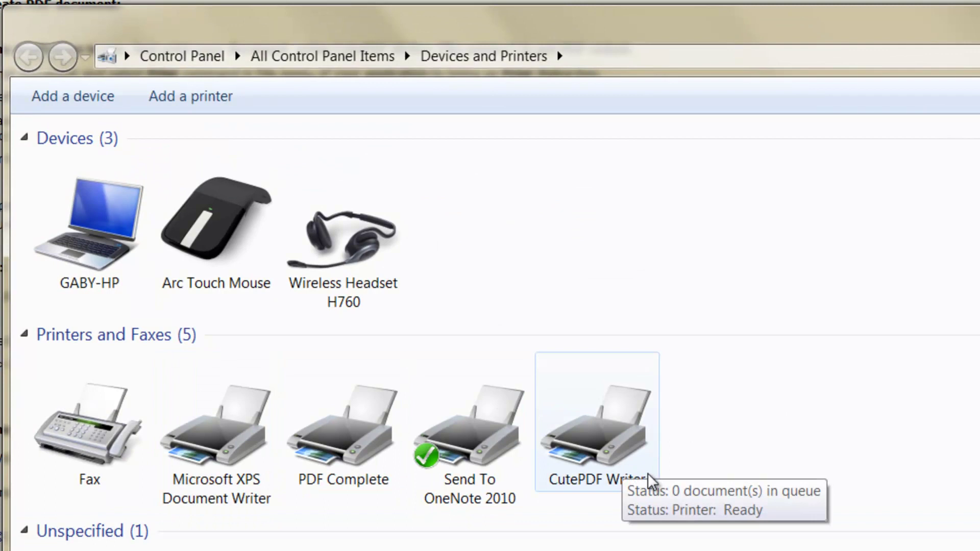
{"action": "right_click", "coordinate": [598, 432]}
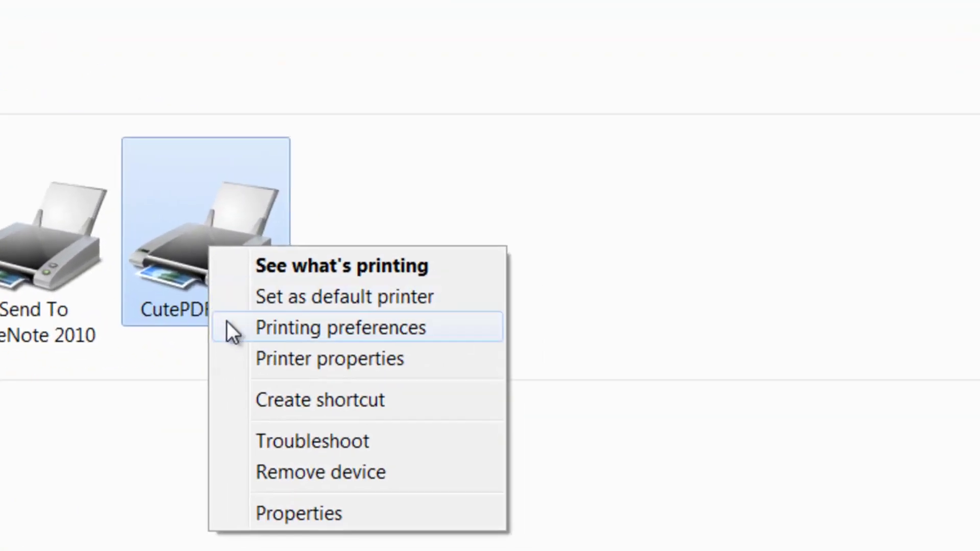
{"action": "left_click", "coordinate": [266, 292]}
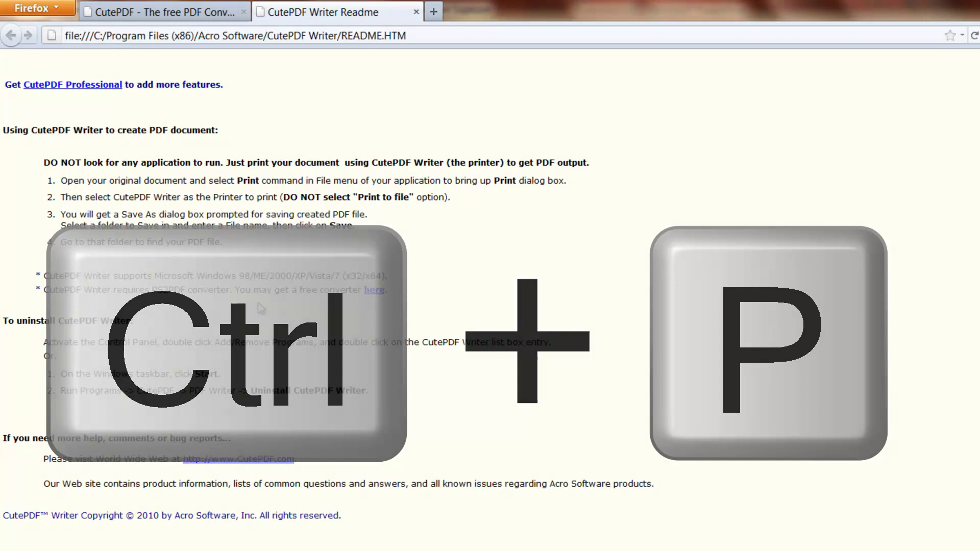
Open Firefox's Print dialog for the Readme page and choose the CutePDF Writer printer.
{"action": "left_click", "coordinate": [23, 9]}
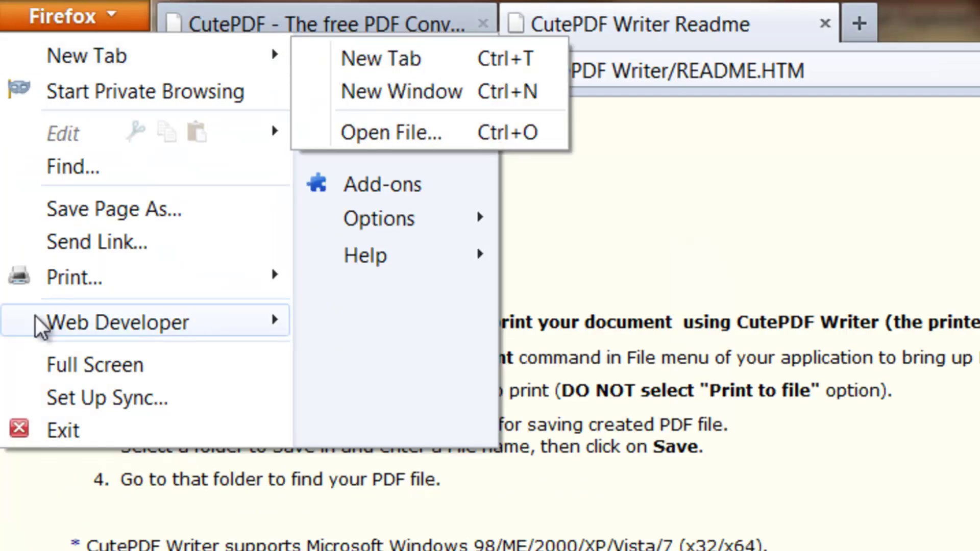
{"action": "left_click", "coordinate": [77, 286]}
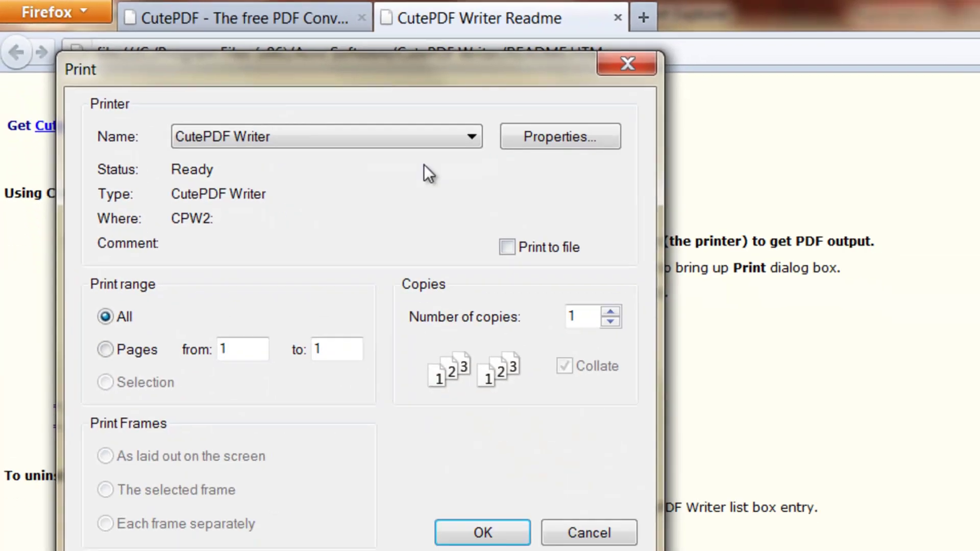
{"action": "left_click", "coordinate": [382, 179]}
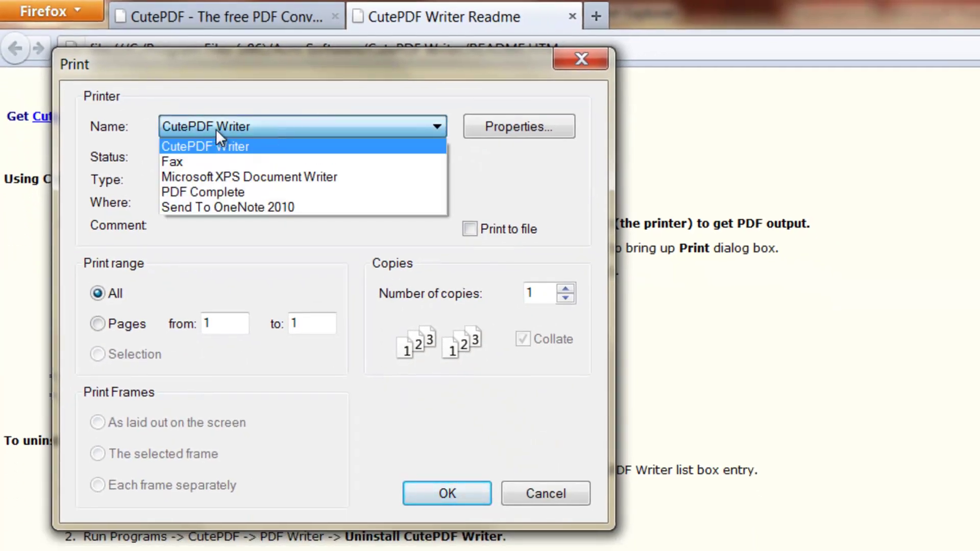
{"action": "left_click", "coordinate": [208, 146]}
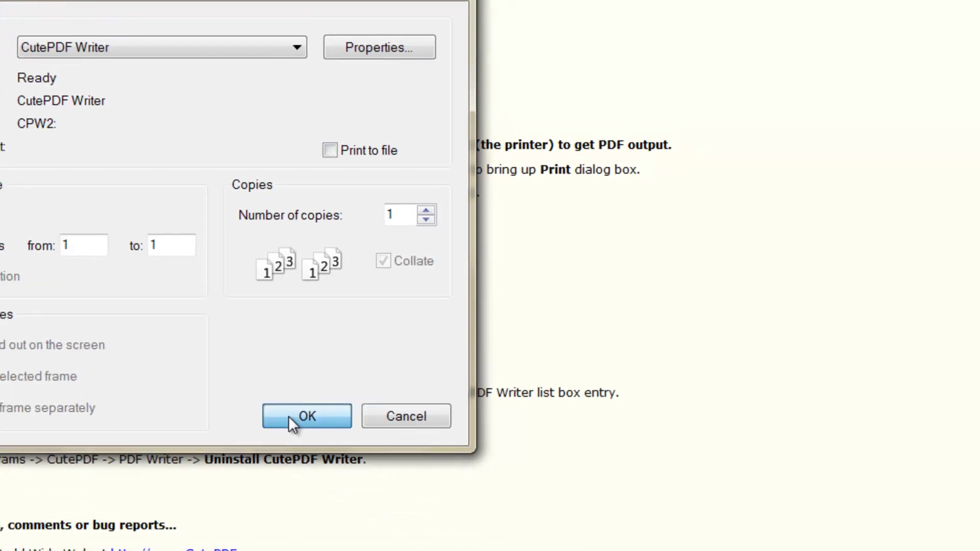
Print to PDF and save it as 'CutePDF Writer Readme' in a new C:\temp folder.
{"action": "left_click", "coordinate": [428, 493]}
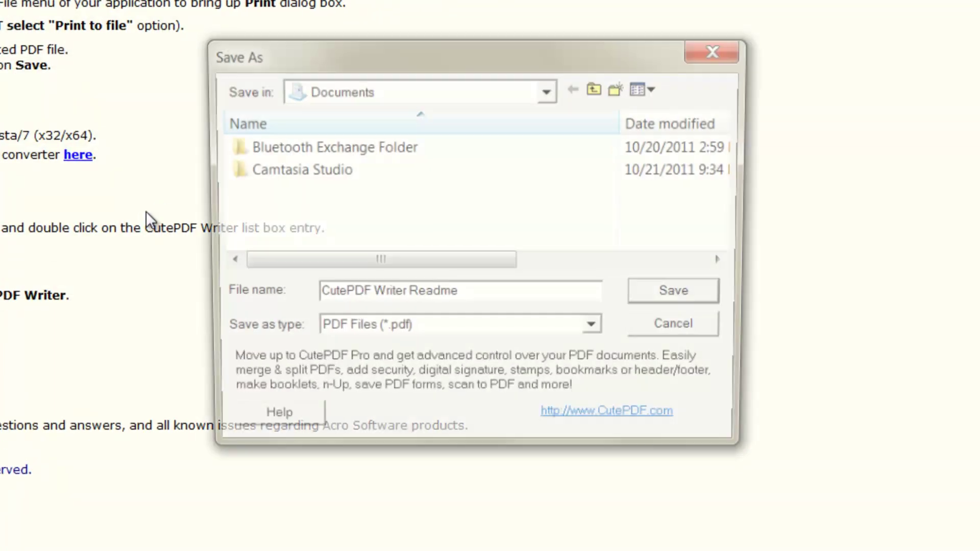
{"action": "left_click", "coordinate": [323, 91]}
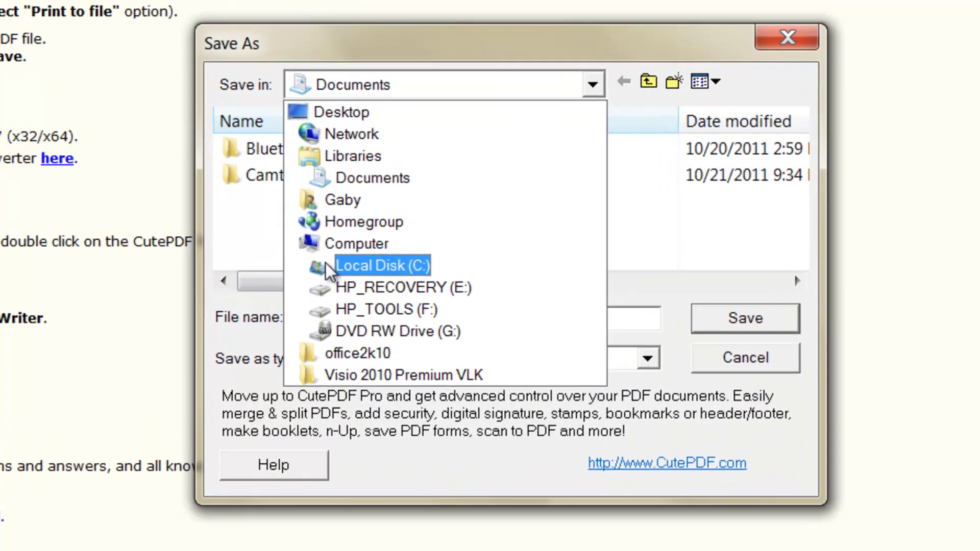
{"action": "left_click", "coordinate": [339, 248]}
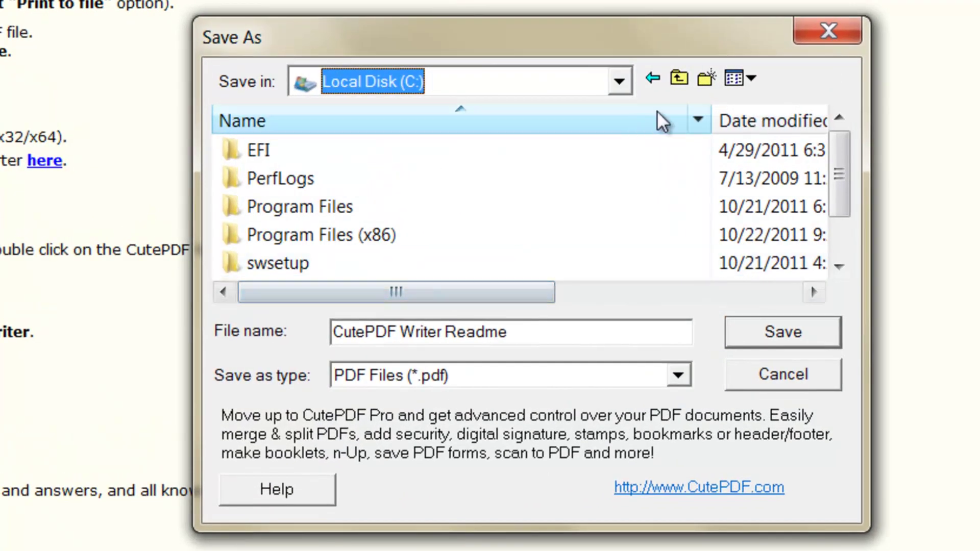
{"action": "left_click", "coordinate": [703, 82]}
{"action": "type", "text": "temp"}
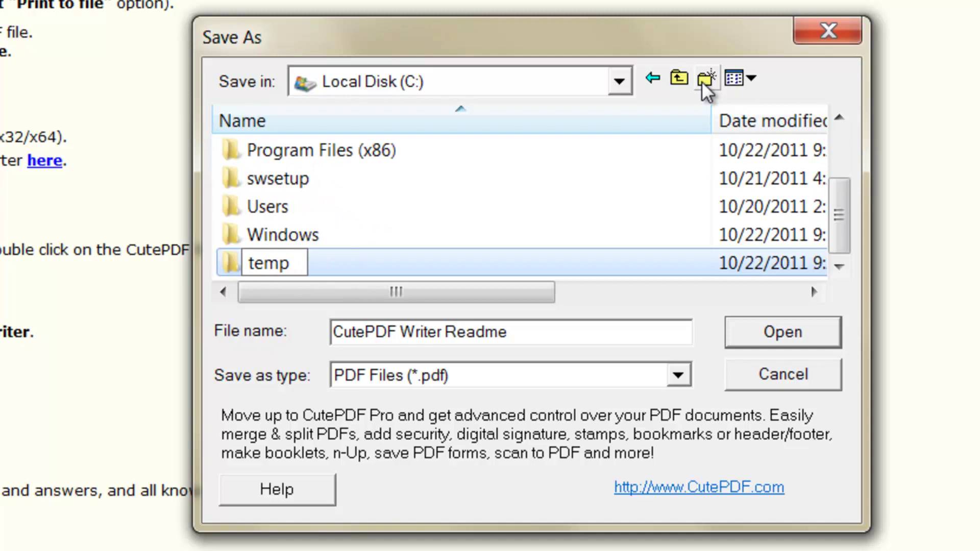
{"action": "key", "text": "Return"}
{"action": "key", "text": "Return"}
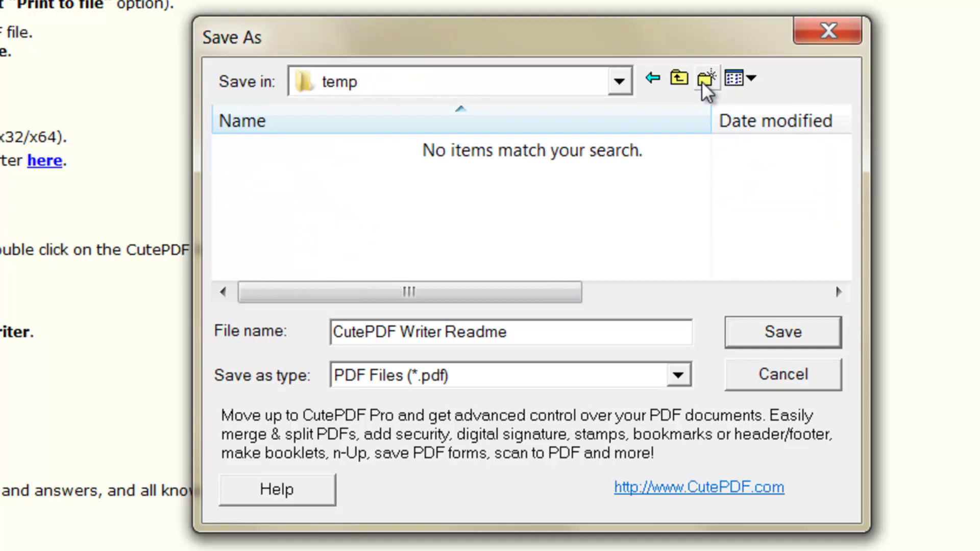
{"action": "left_click", "coordinate": [783, 333]}
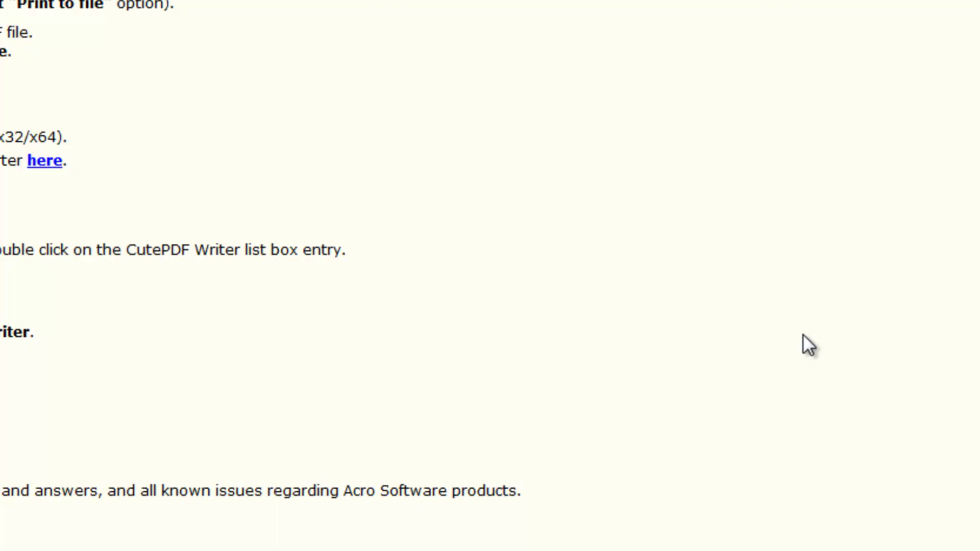
Open the C:\temp folder through the Start menu search.
{"action": "key", "text": "super"}
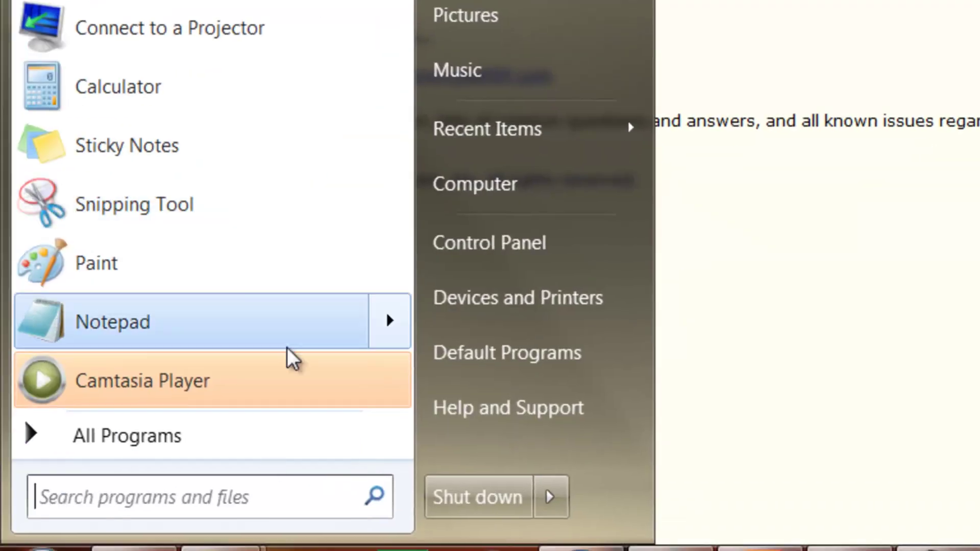
{"action": "type", "text": "c"}
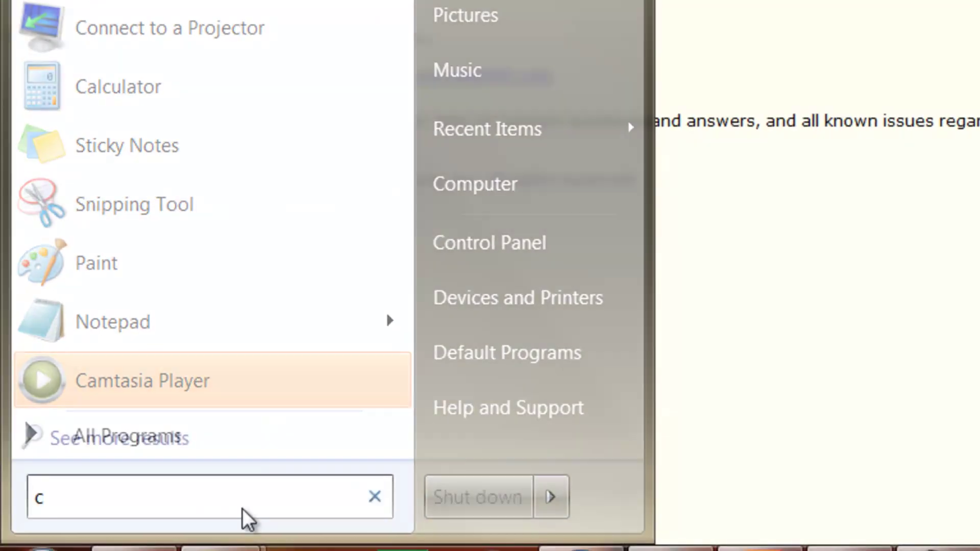
{"action": "type", "text": ":\temp"}
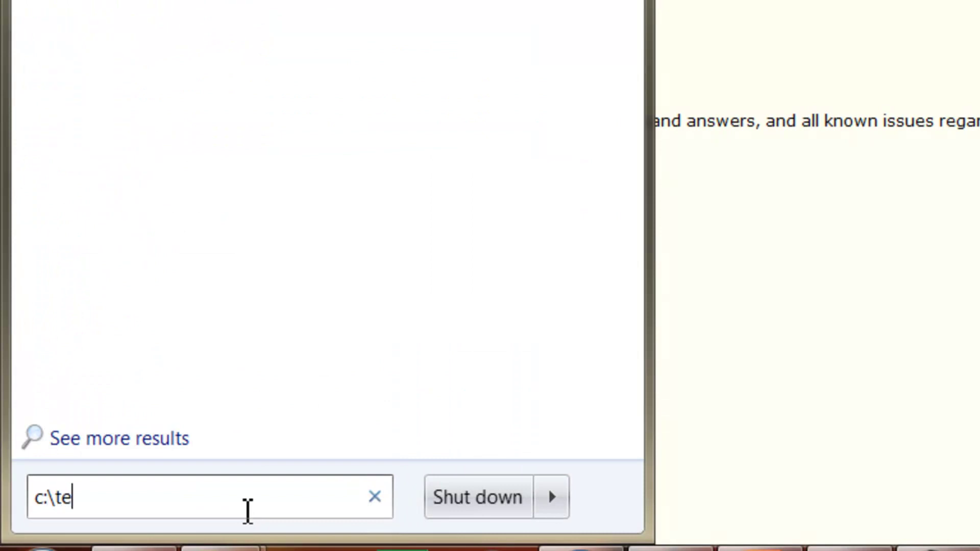
{"action": "key", "text": "Return"}
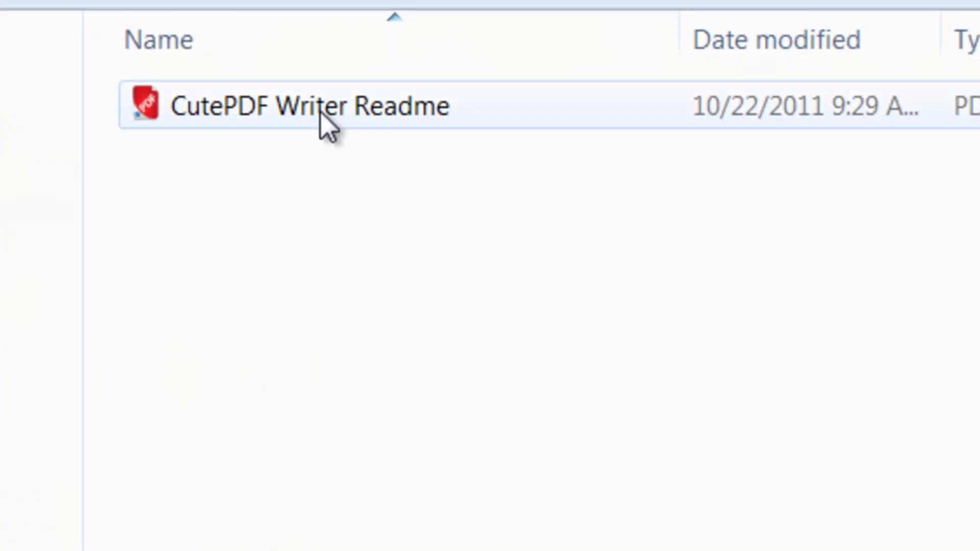
Open CutePDF Writer Readme.pdf and move and enlarge its viewer window.
{"action": "double_click", "coordinate": [364, 118]}
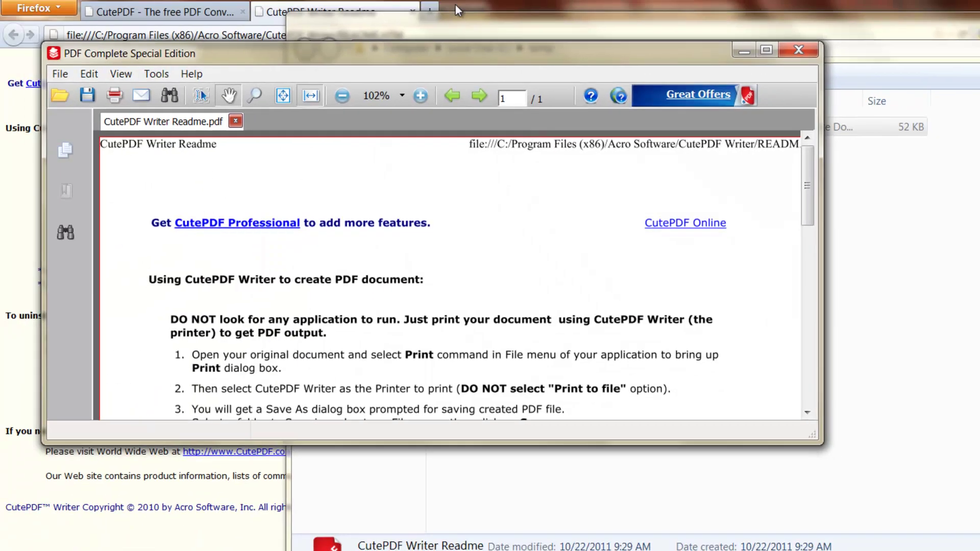
{"action": "left_click_drag", "start_coordinate": [454, 56], "coordinate": [735, 39]}
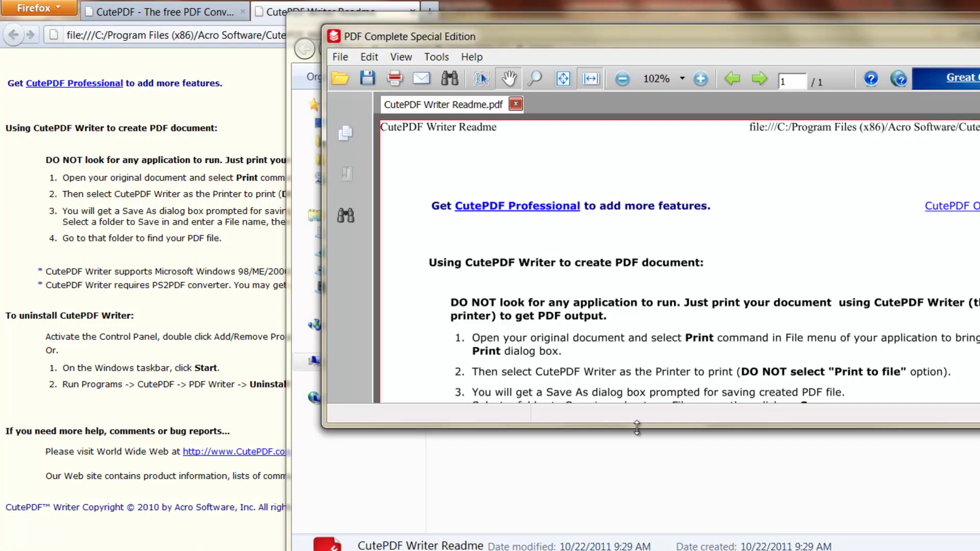
{"action": "left_click_drag", "start_coordinate": [640, 427], "coordinate": [640, 550]}
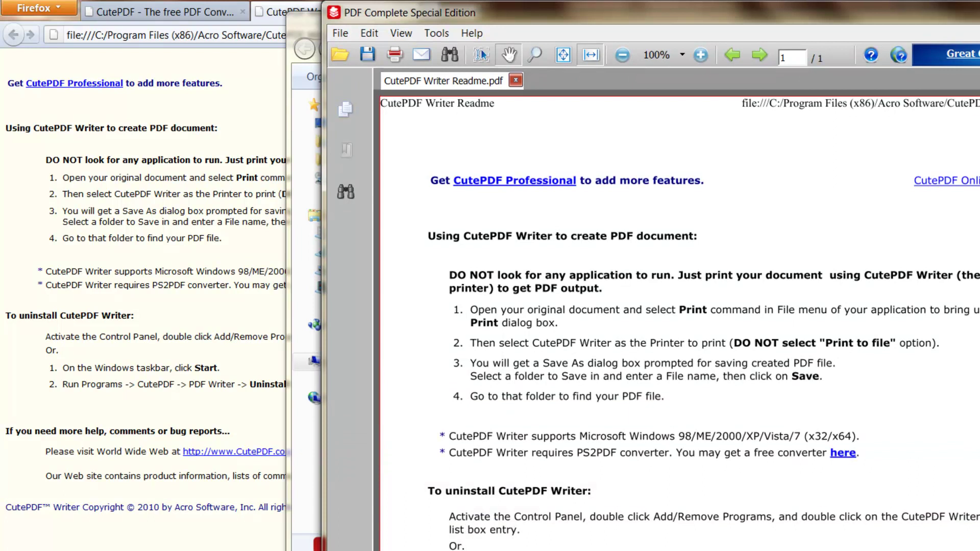
Close the PDF viewer and load google.com in Firefox.
{"action": "key", "text": "alt+F4"}
{"action": "left_click", "coordinate": [238, 88]}
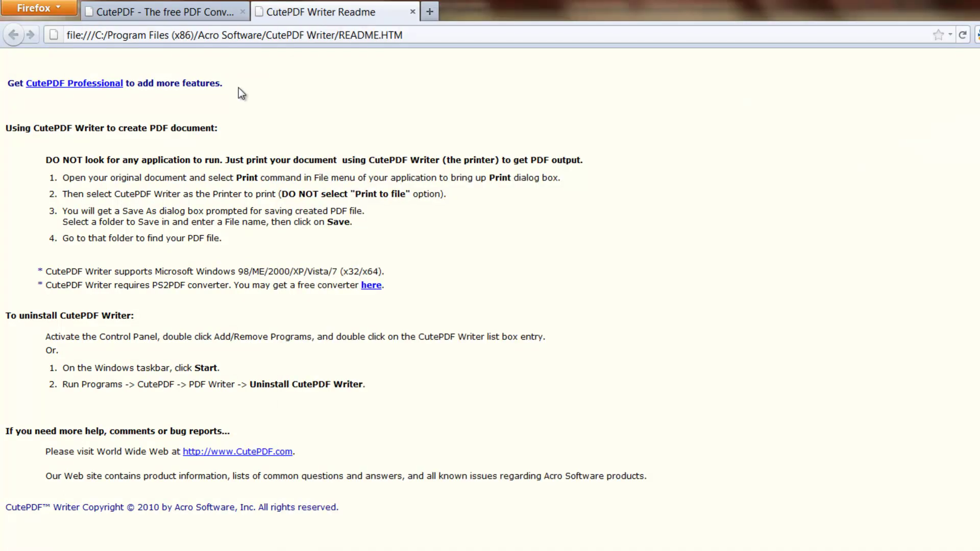
{"action": "left_click", "coordinate": [314, 35]}
{"action": "type", "text": "goge.c"}
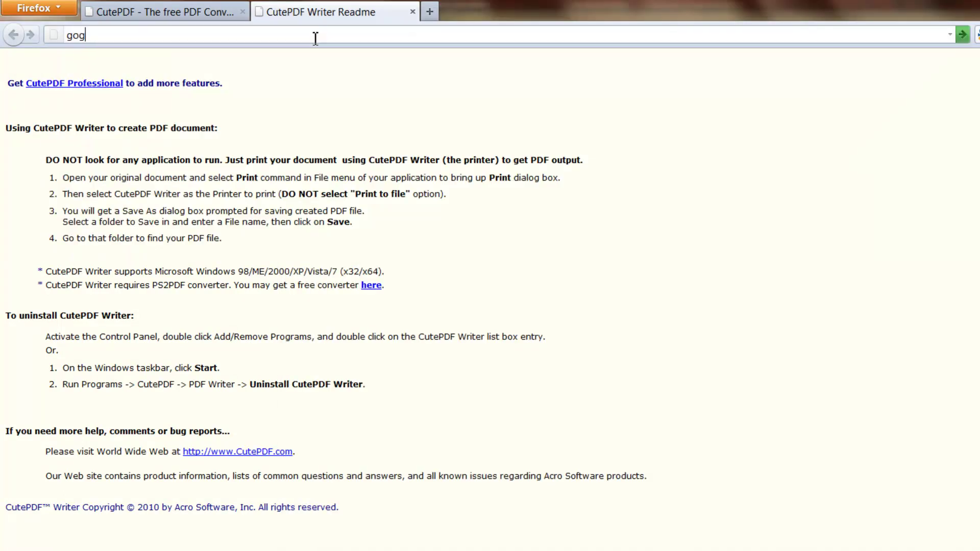
{"action": "key", "text": "BackSpace"}
{"action": "key", "text": "BackSpace"}
{"action": "key", "text": "BackSpace"}
{"action": "key", "text": "BackSpace"}
{"action": "type", "text": "ogle.com"}
{"action": "key", "text": "Return"}
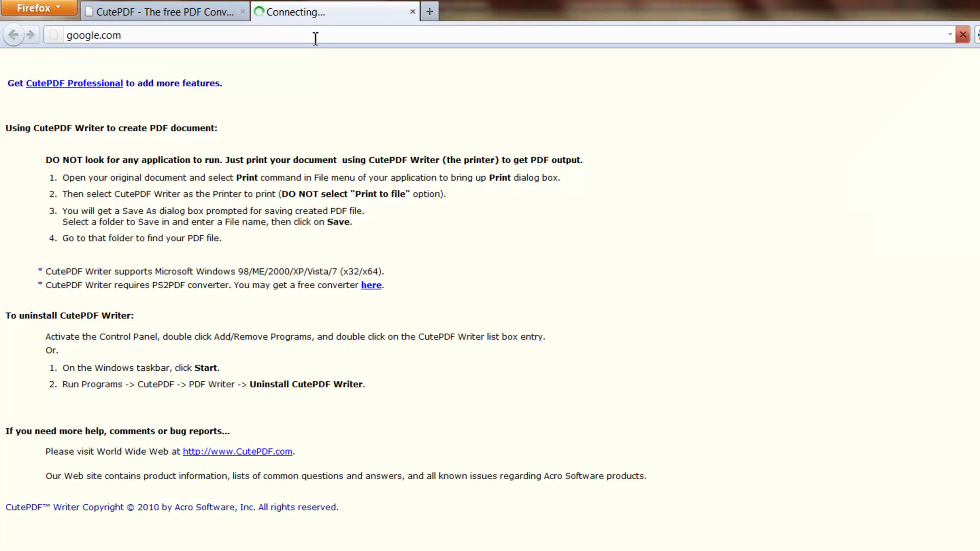
Search Google Images for 'orange' and start printing the results page.
{"action": "left_click", "coordinate": [81, 60]}
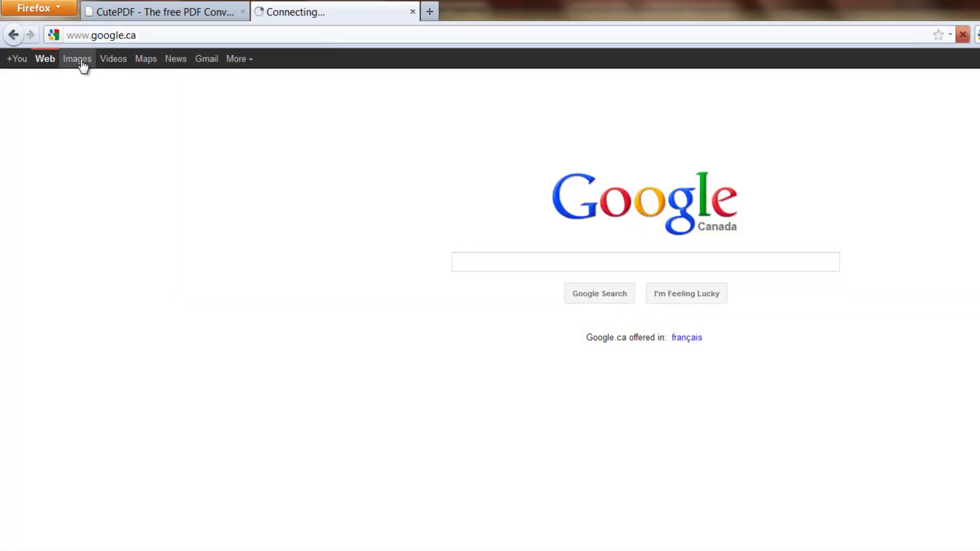
{"action": "type", "text": "orange"}
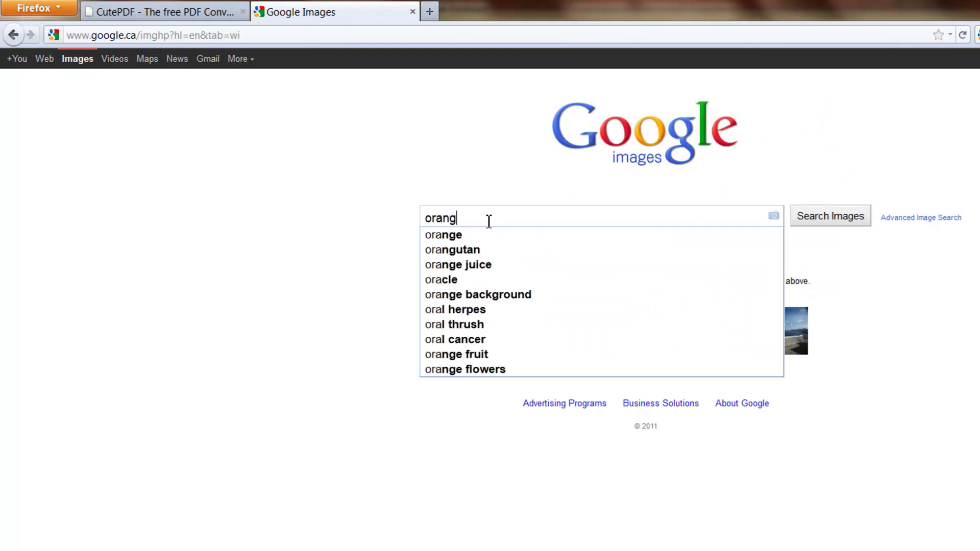
{"action": "key", "text": "Return"}
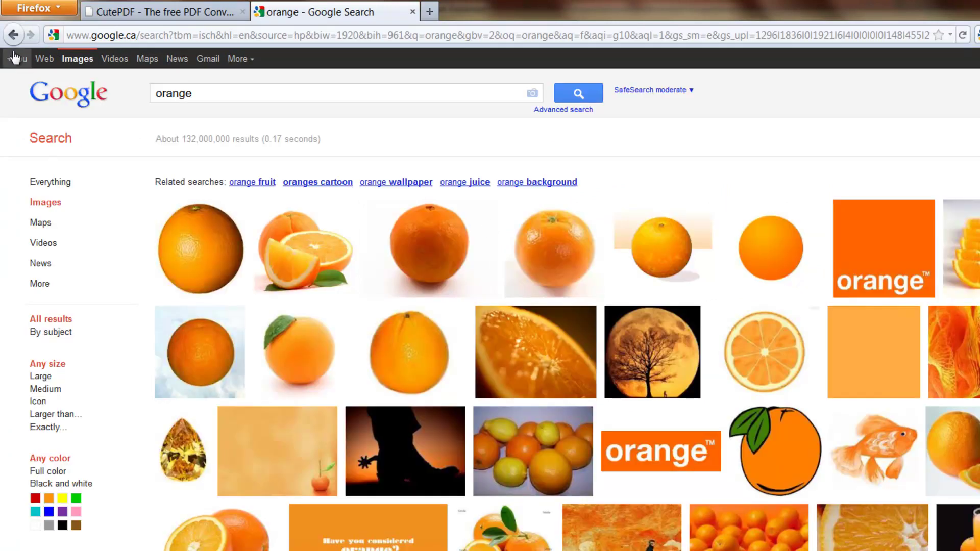
{"action": "left_click", "coordinate": [20, 14]}
Print the orange results to CutePDF Writer and save as 'orange - Google Search' in C:\temp.
{"action": "left_click", "coordinate": [91, 142]}
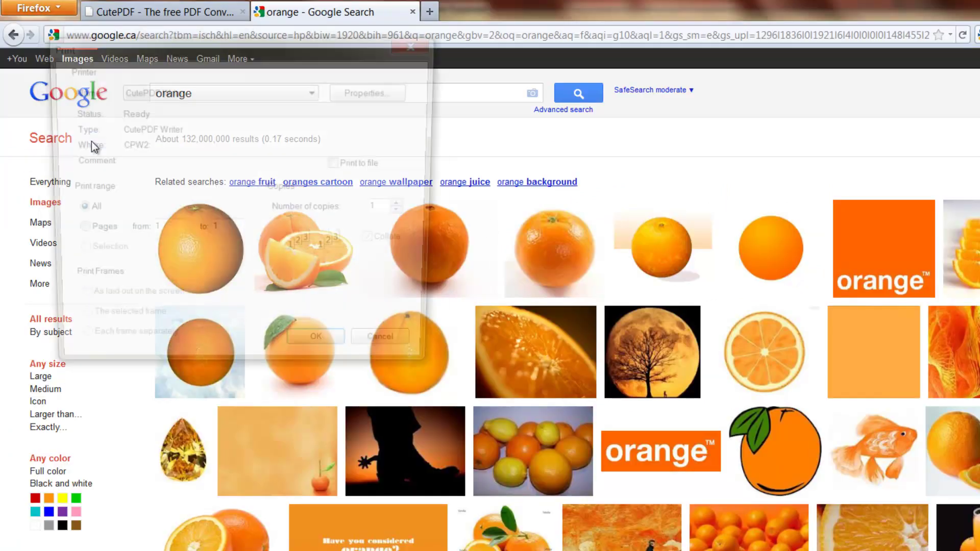
{"action": "left_click", "coordinate": [312, 357]}
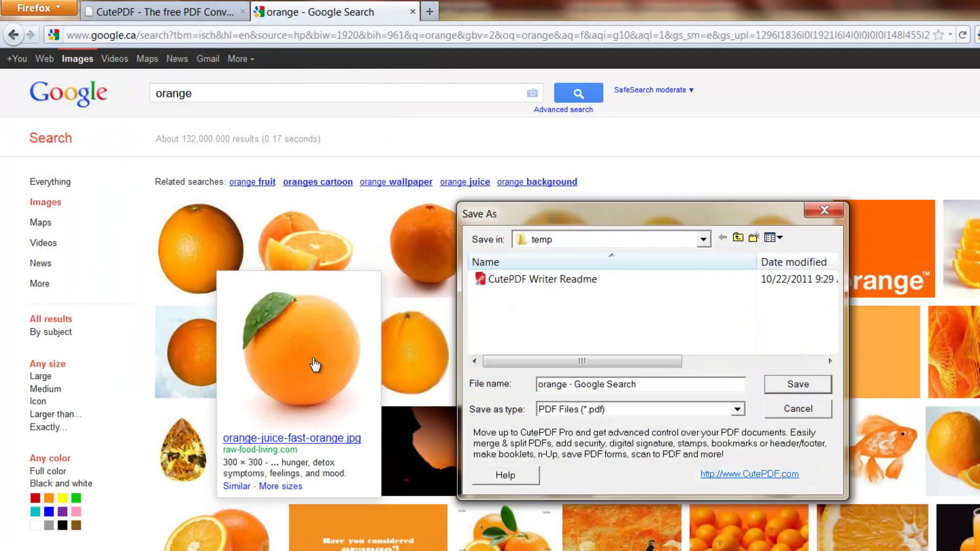
{"action": "left_click", "coordinate": [811, 385]}
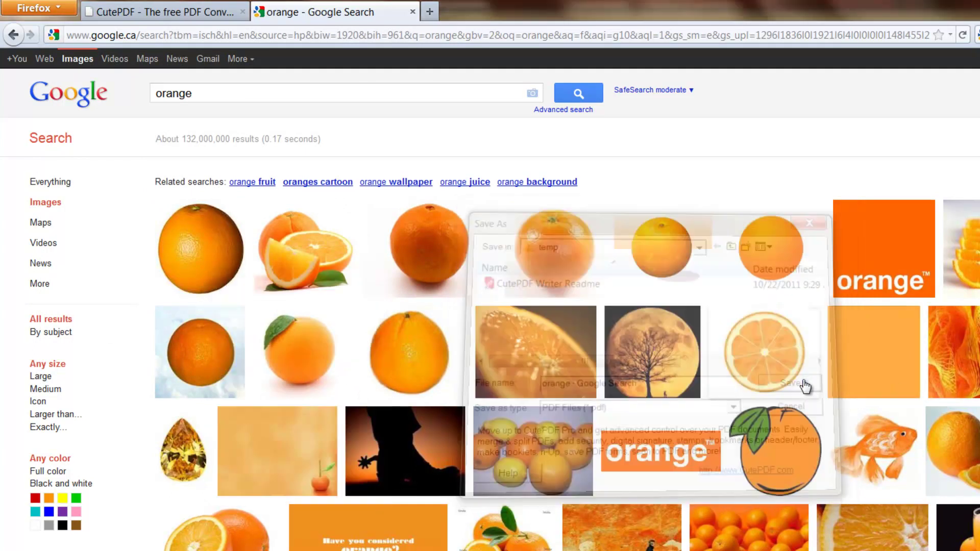
Open 'orange - Google Search.pdf' from the temp folder, showing page 1 of 3 with orange image results.
{"action": "key", "text": "alt+Tab"}
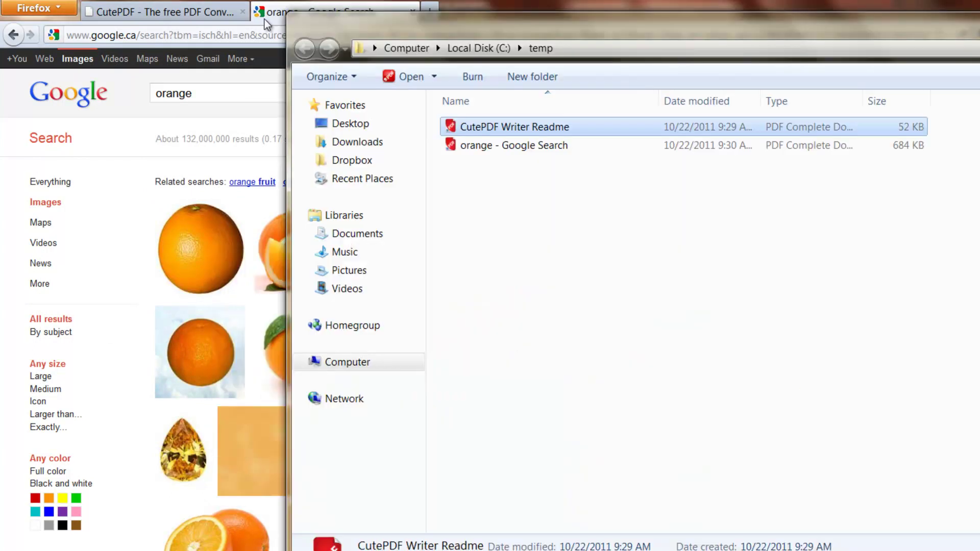
{"action": "left_click", "coordinate": [517, 147]}
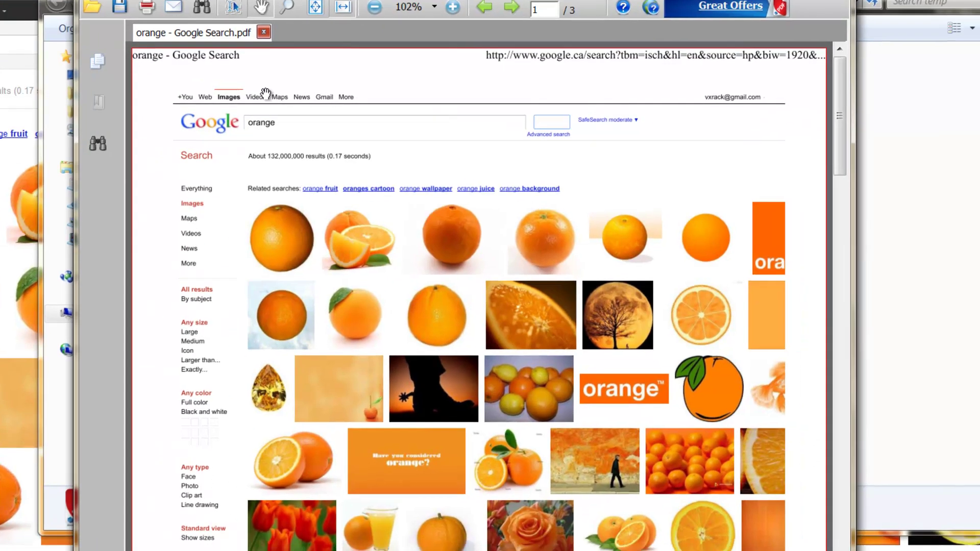